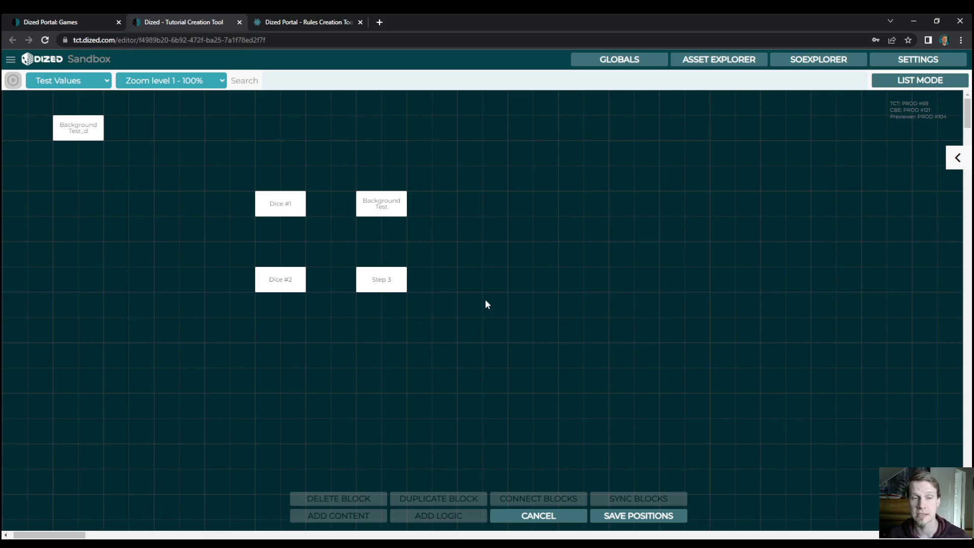
# Open the Step 3 block and view the edited EscapefromBabylon_Cards01.png from the Tutorial folder in File Explorer.
pyautogui.doubleClick(381, 282)
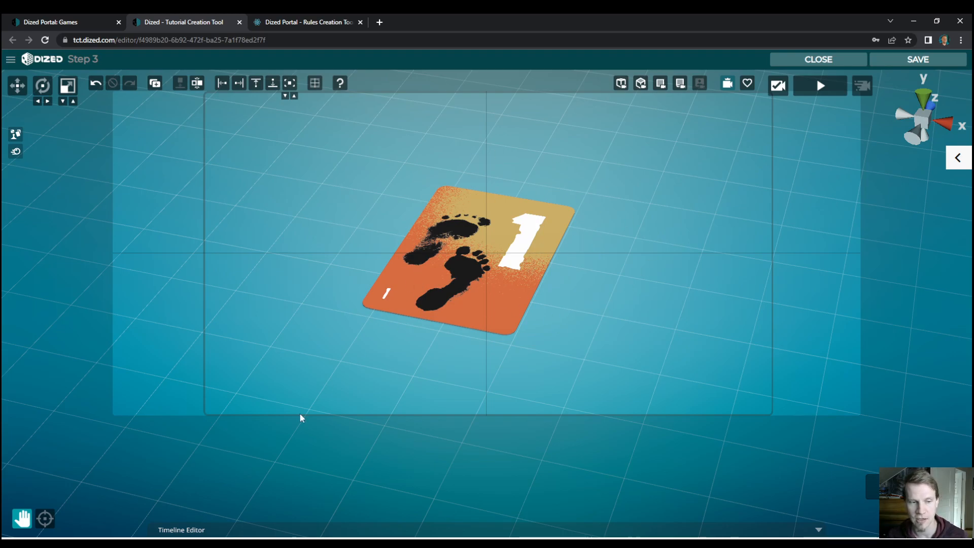
pyautogui.click(652, 543)
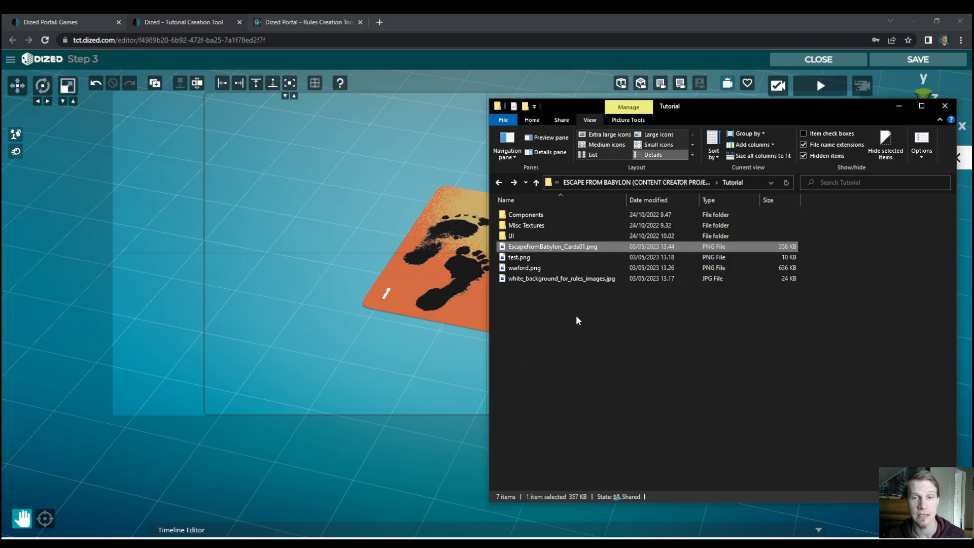
pyautogui.doubleClick(561, 248)
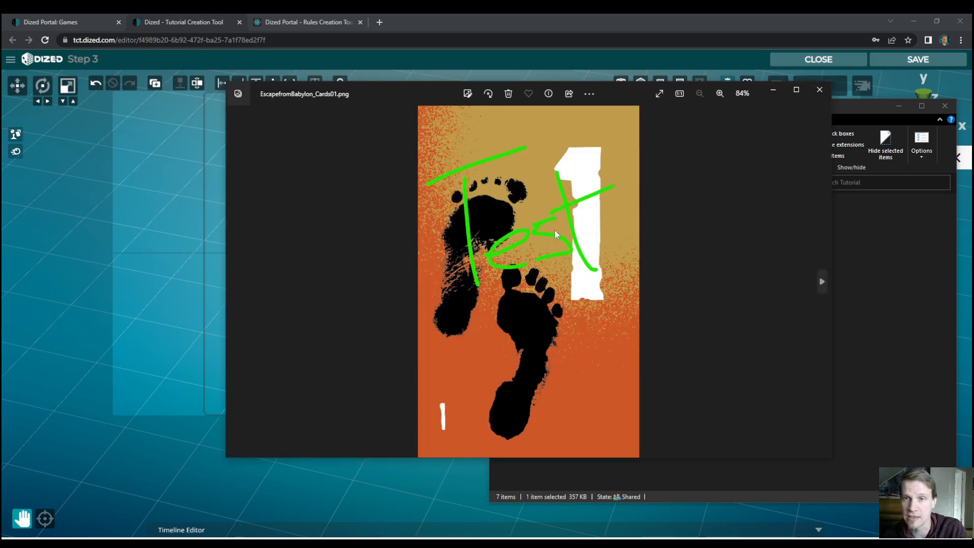
pyautogui.click(819, 90)
pyautogui.click(385, 324)
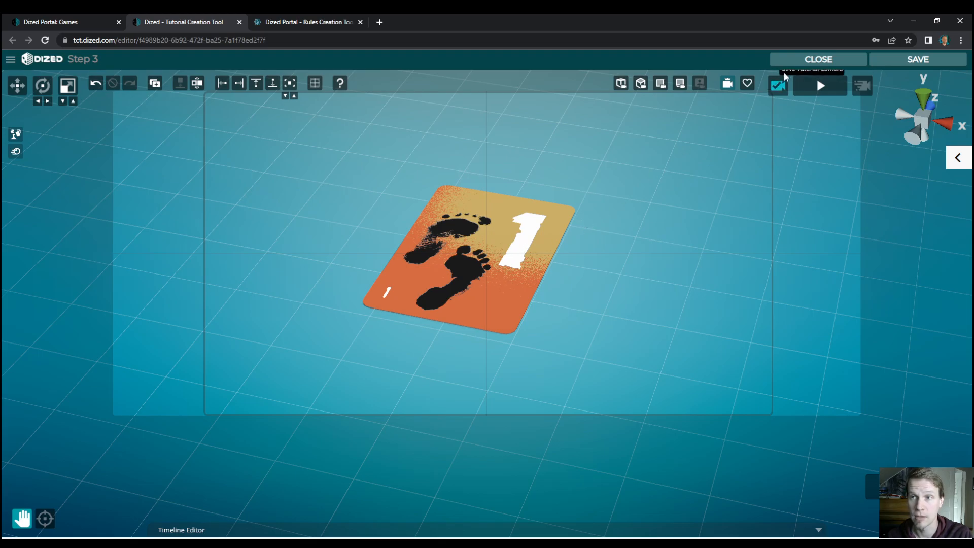
# Show the Smart Objects list and the properties of the movement card placed in the Step 3 scene.
pyautogui.click(957, 158)
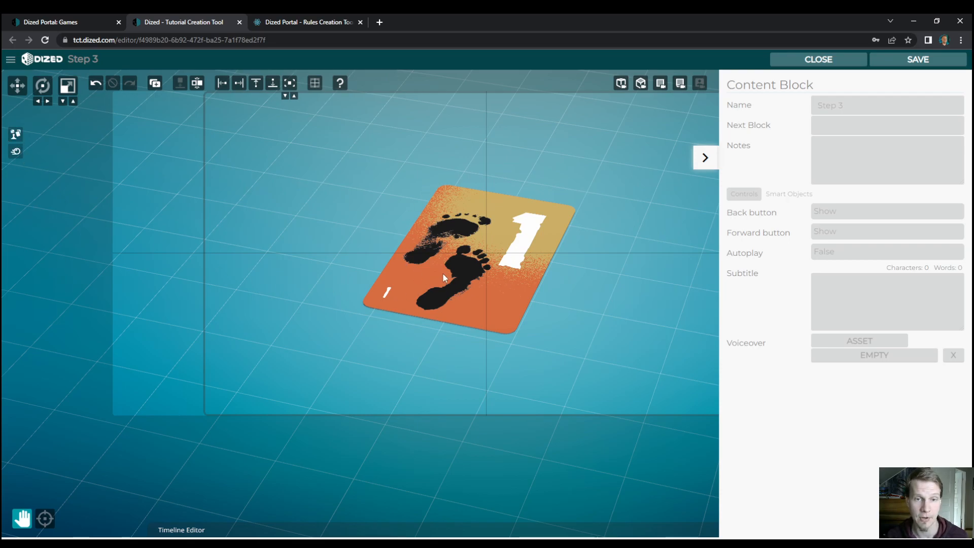
pyautogui.click(16, 136)
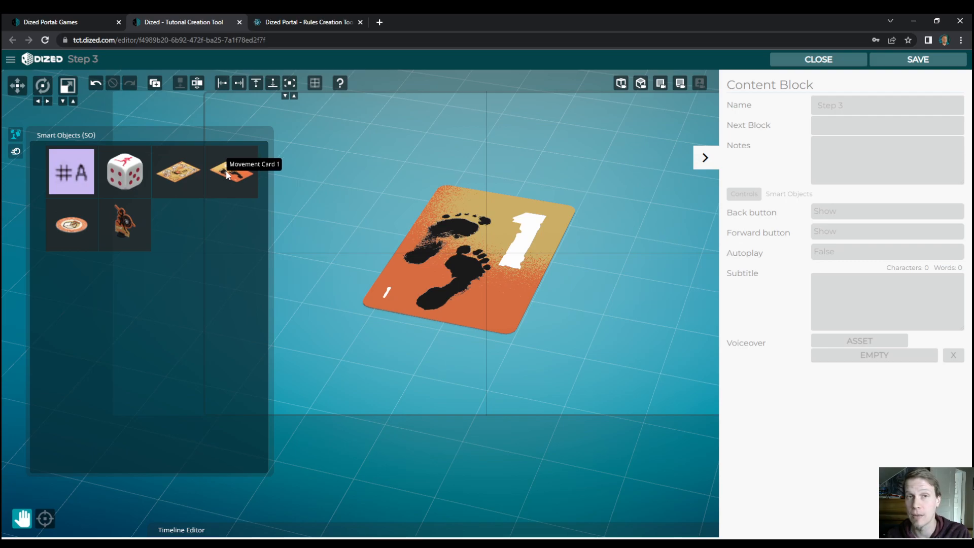
pyautogui.click(525, 247)
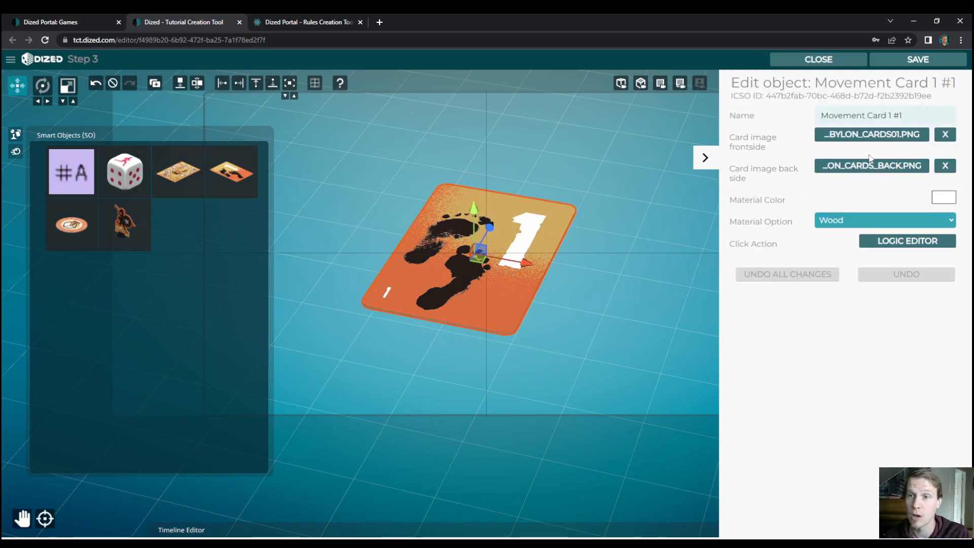
# Switch the placed card's frontside image to EscapefromBabylon_Cards_back.png, restore EscapefromBabylon_Cards01.png and close the block.
pyautogui.click(875, 134)
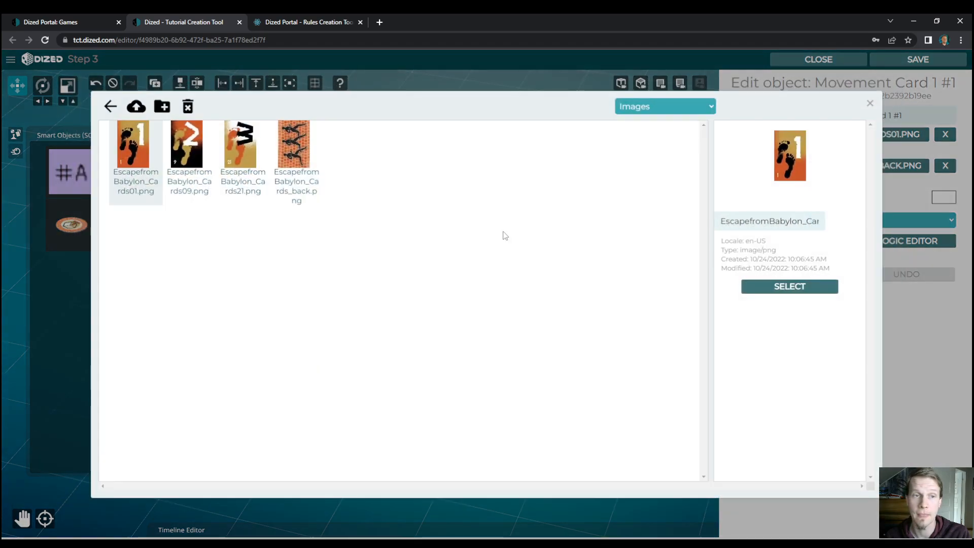
pyautogui.click(309, 157)
pyautogui.click(789, 286)
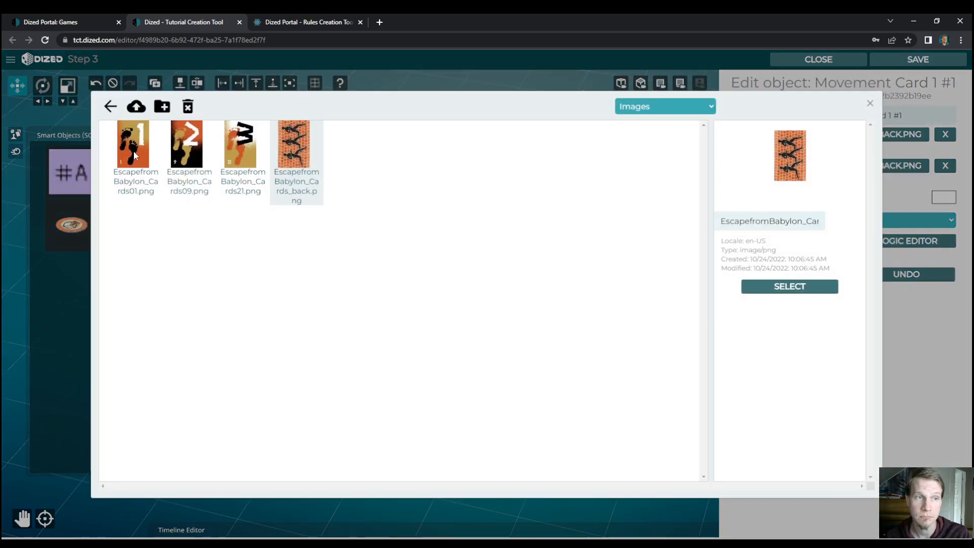
pyautogui.doubleClick(131, 150)
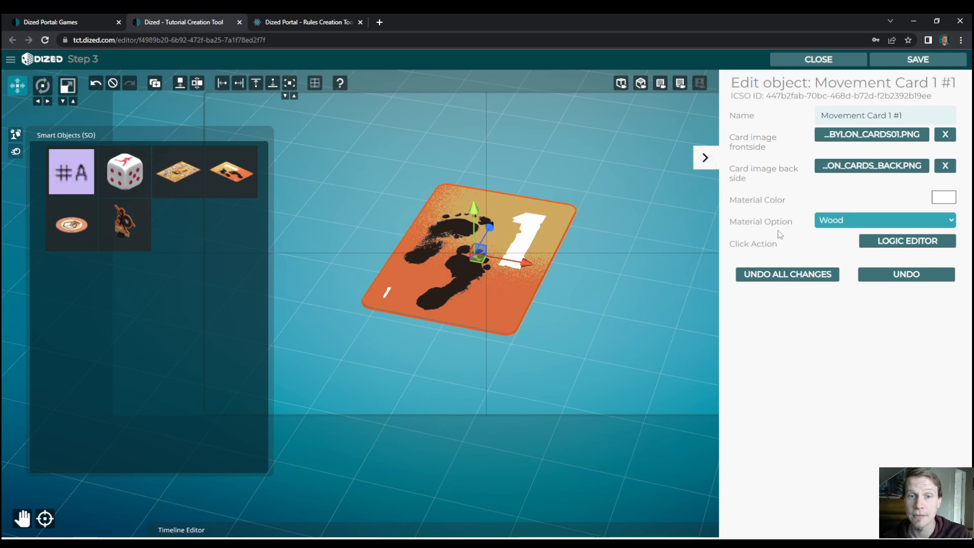
pyautogui.click(705, 158)
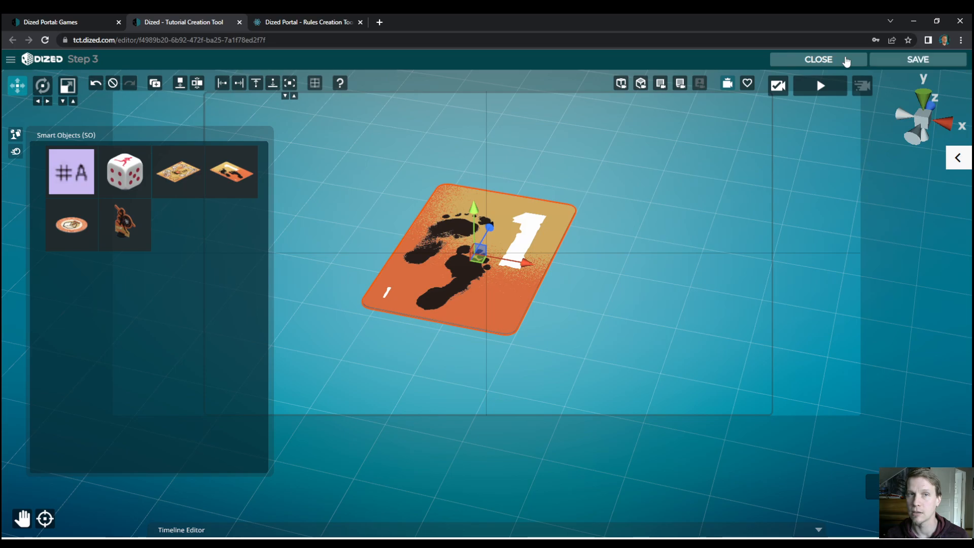
pyautogui.click(846, 61)
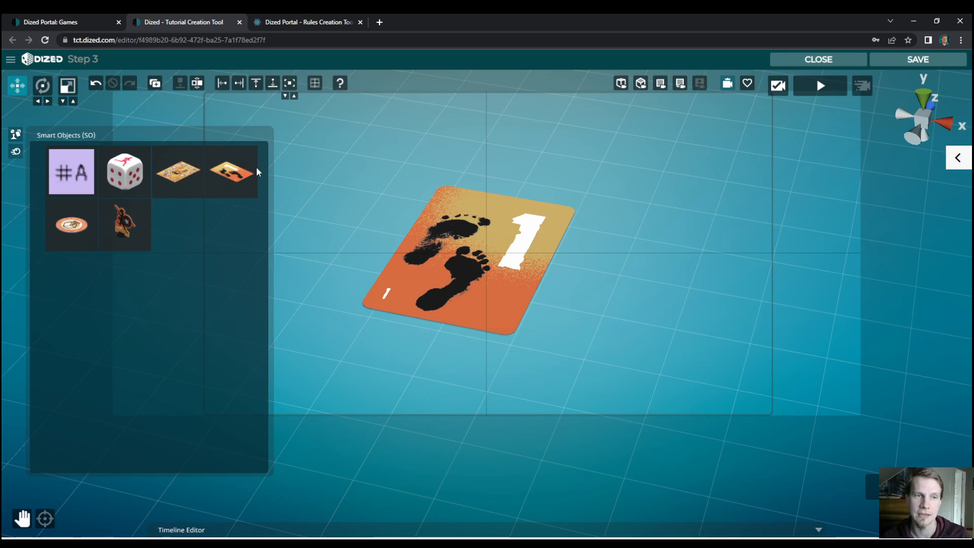
pyautogui.click(810, 60)
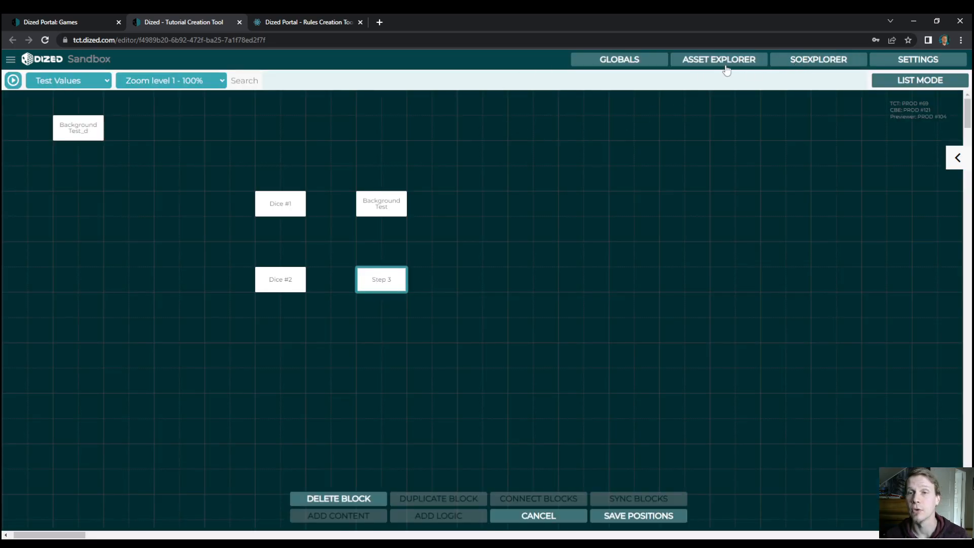
# Try uploading the local EscapefromBabylon_Cards01.png to the image assets, decline overwriting the existing file, and check the card in Step 3.
pyautogui.click(727, 64)
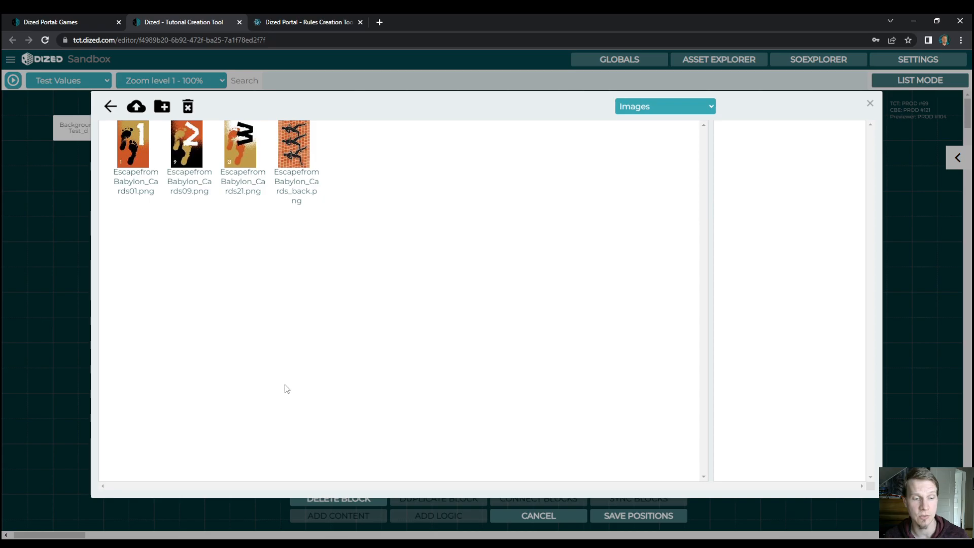
pyautogui.hotkey('alt', 'Tab')
pyautogui.moveTo(539, 248); pyautogui.dragTo(143, 175)
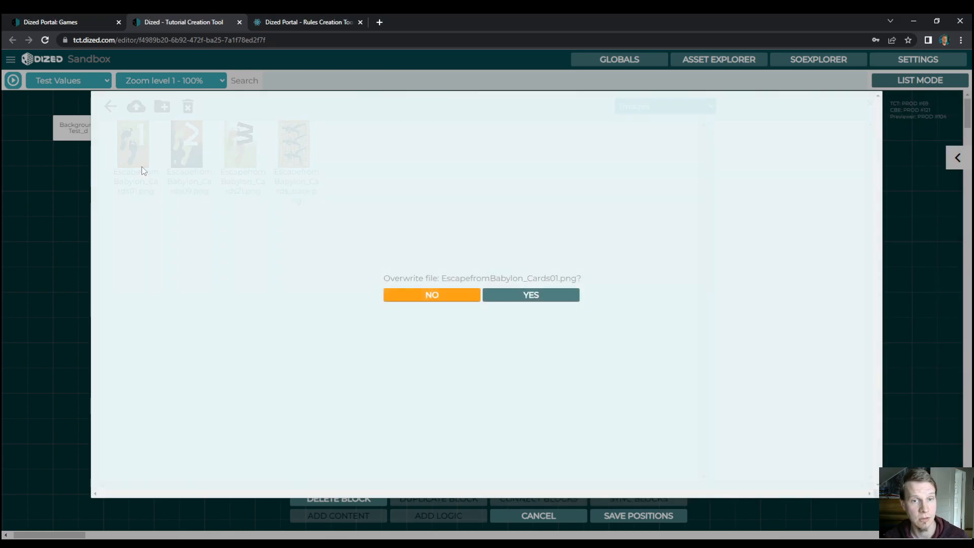
pyautogui.click(430, 296)
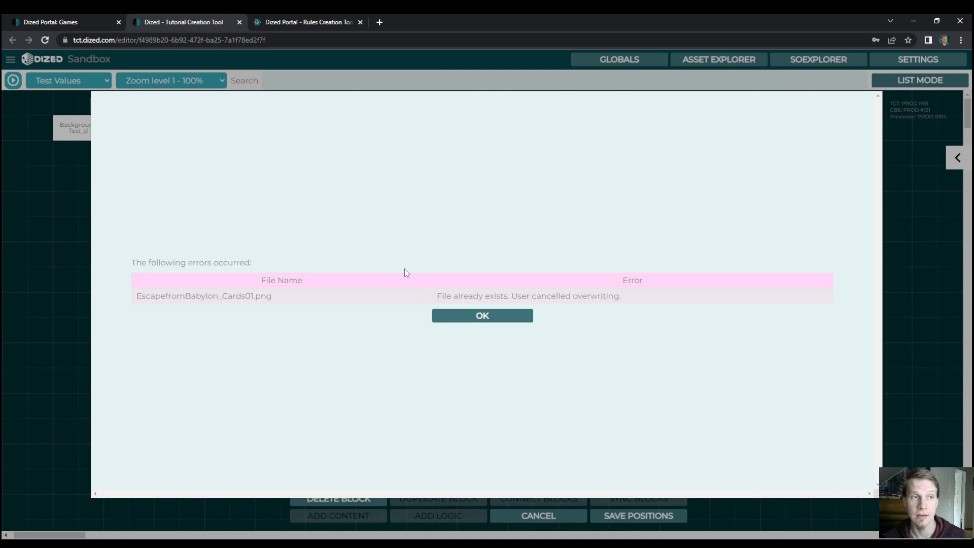
pyautogui.click(472, 315)
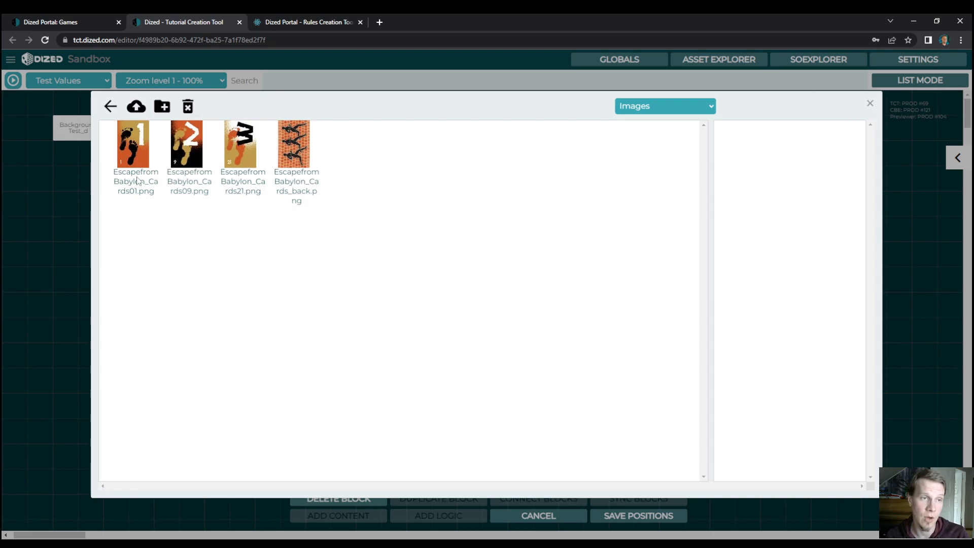
pyautogui.click(869, 103)
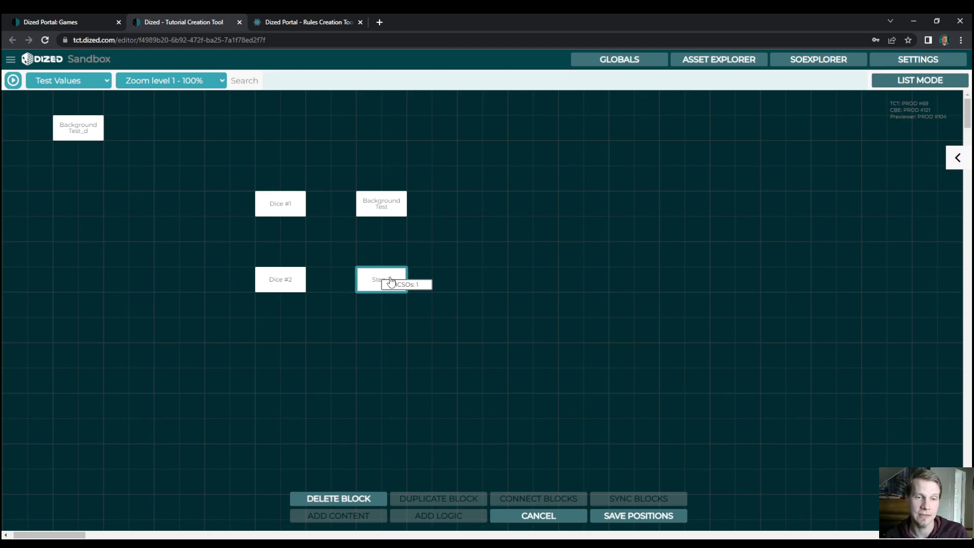
pyautogui.doubleClick(391, 280)
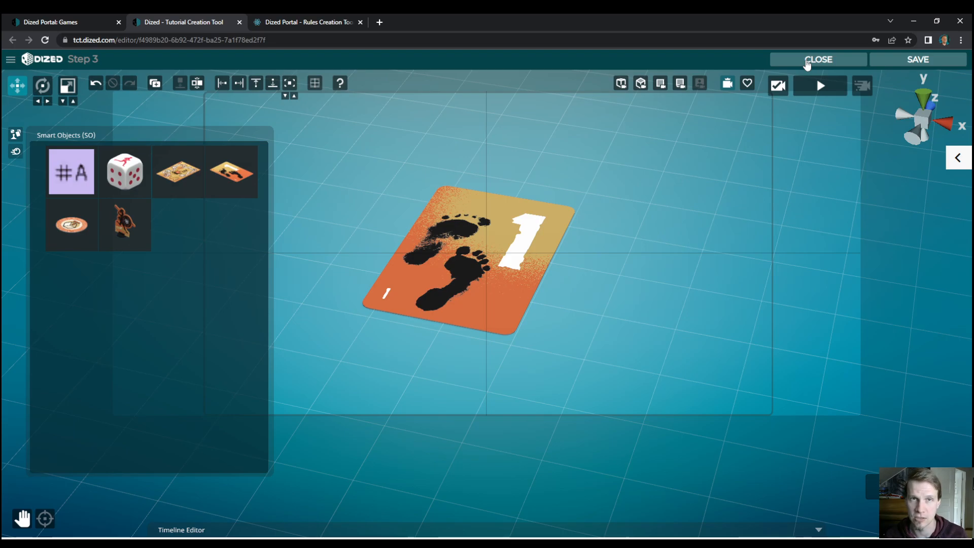
pyautogui.click(807, 61)
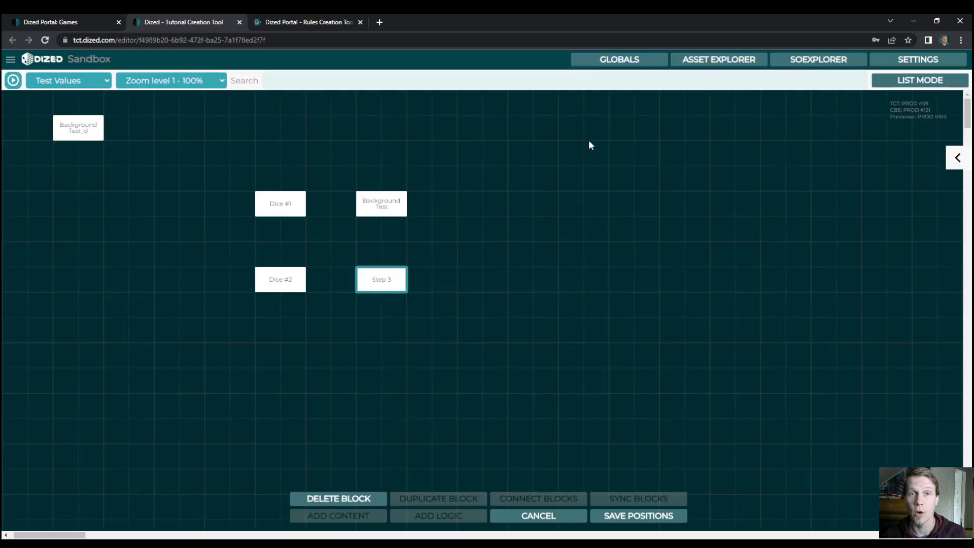
# Open the Movement Card 1 smart object from the Cards category for editing and bring up its frontside image selection.
pyautogui.click(814, 60)
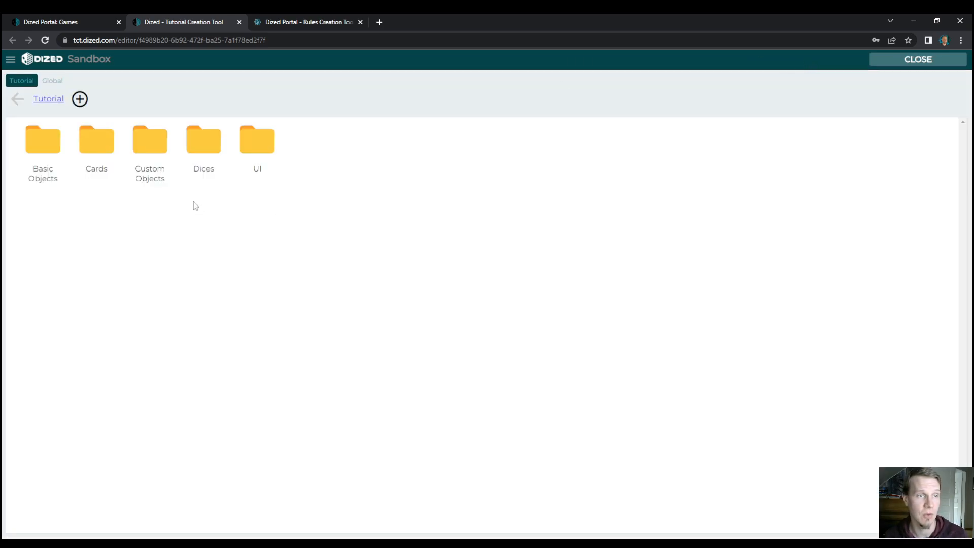
pyautogui.doubleClick(101, 141)
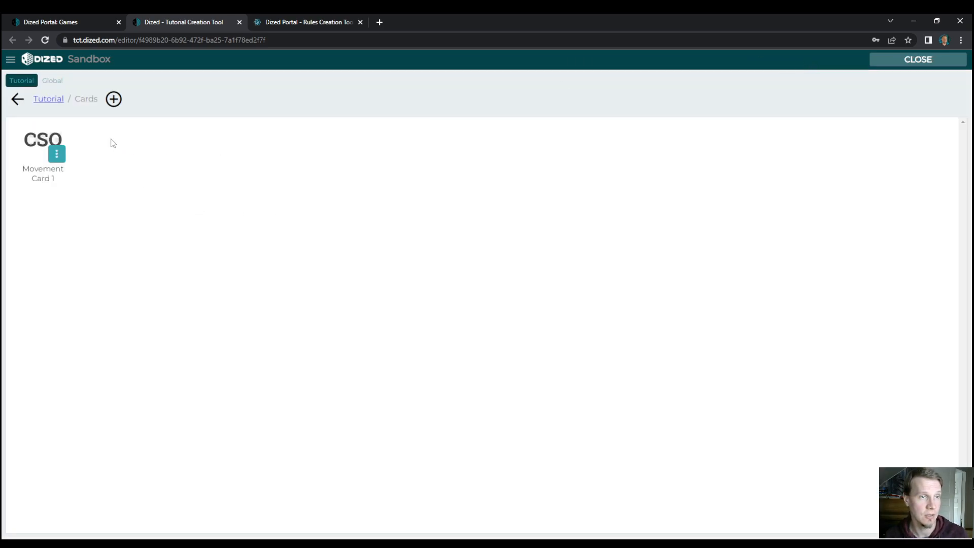
pyautogui.click(64, 158)
pyautogui.click(59, 172)
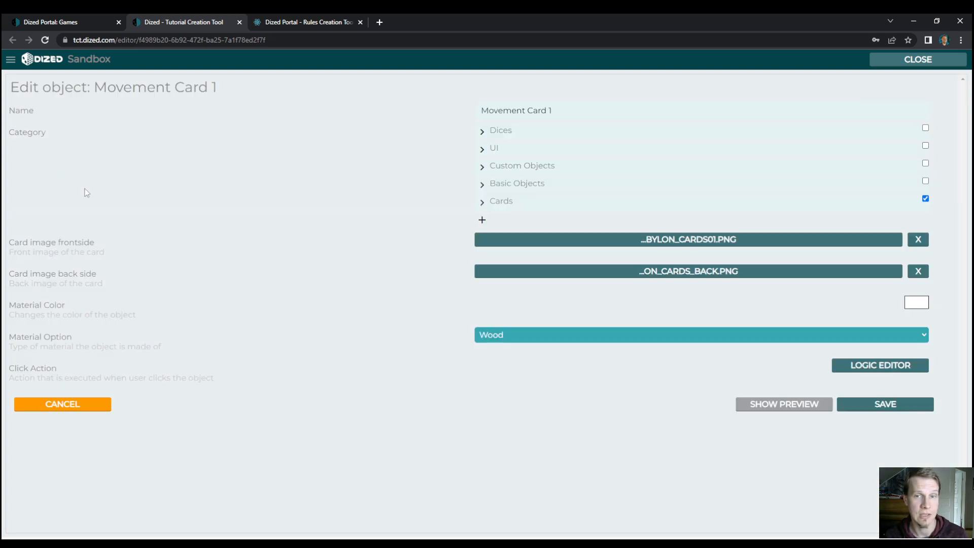
pyautogui.click(693, 244)
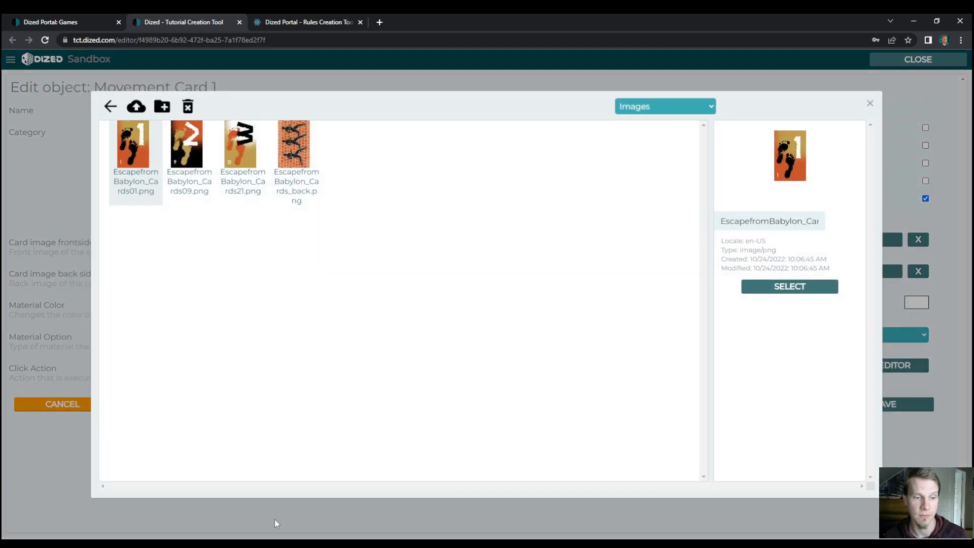
# Rename the edited local card image to EscapefromBabylon_Cards01b.png in File Explorer and upload it to the image assets.
pyautogui.hotkey('alt', 'Tab')
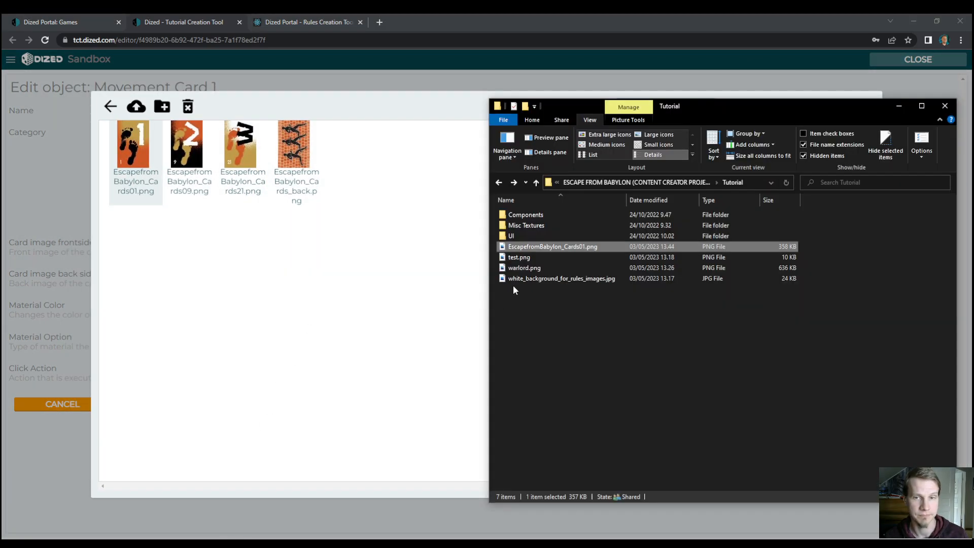
pyautogui.click(537, 247)
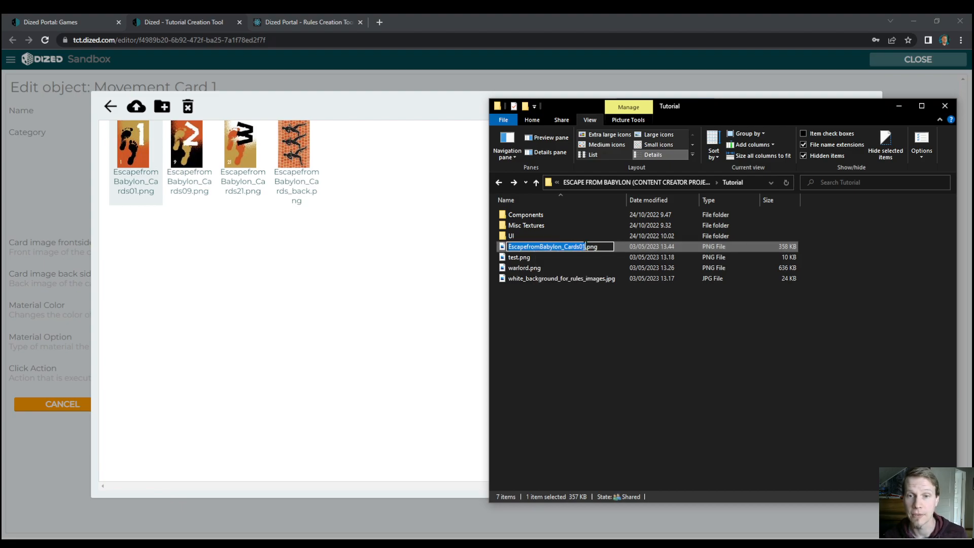
pyautogui.write('b')
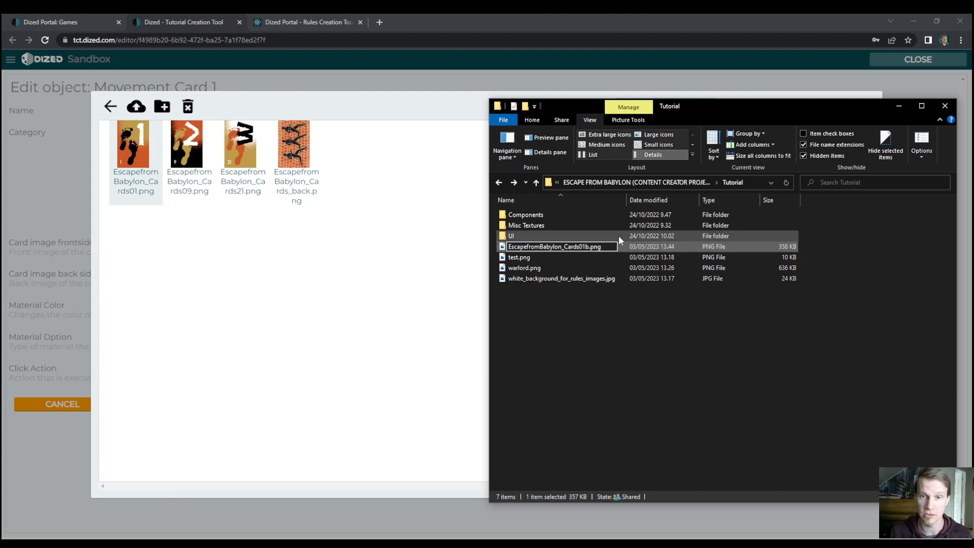
pyautogui.press('Return')
pyautogui.moveTo(571, 247); pyautogui.dragTo(393, 182)
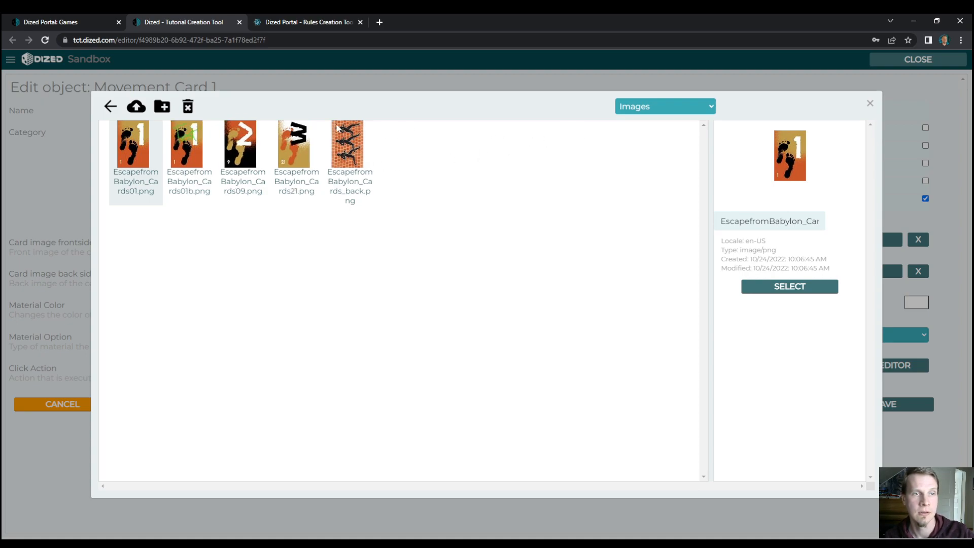
# Set Movement Card 1's frontside image to EscapefromBabylon_Cards01b.png, save the object and close the smart object explorer.
pyautogui.click(185, 144)
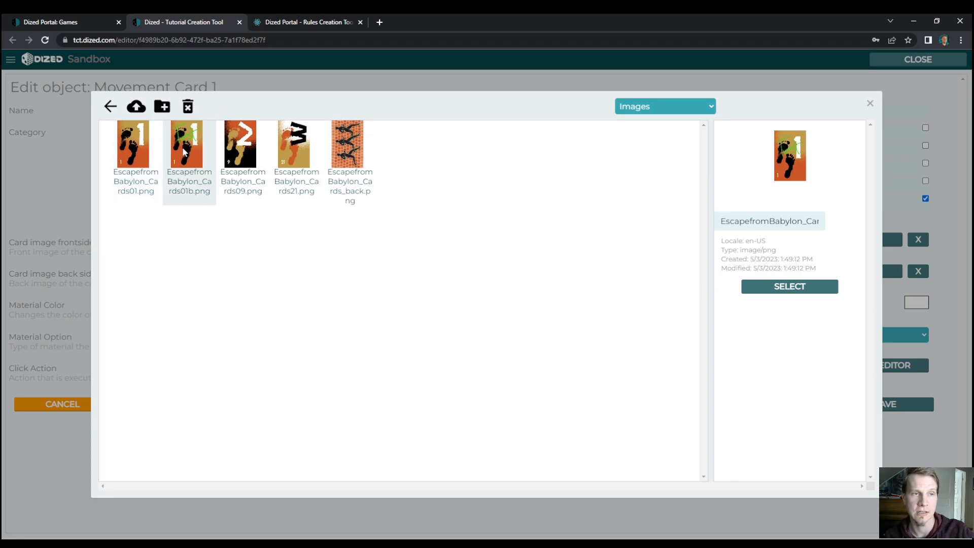
pyautogui.click(798, 286)
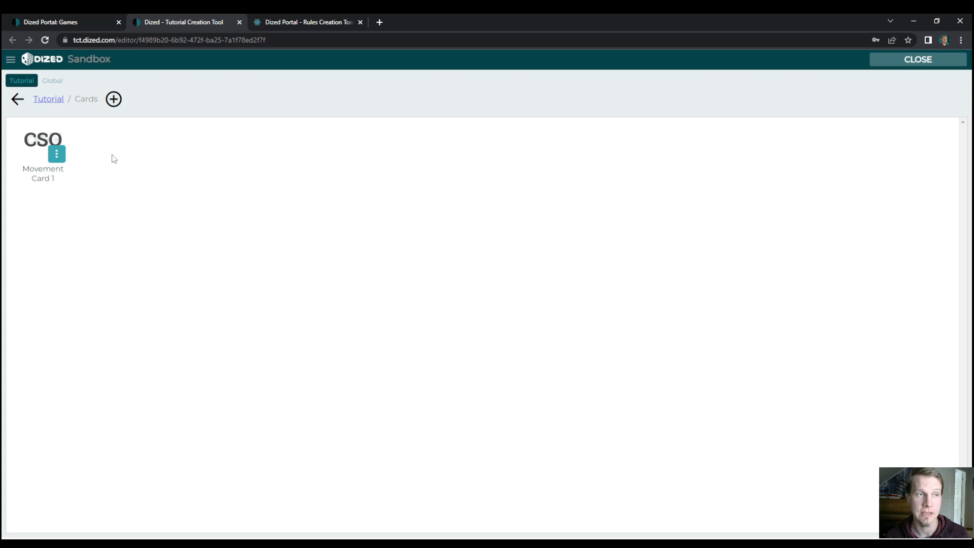
pyautogui.click(906, 60)
# Place a new Movement Card 1 in the Step 3 scene to check its image, delete it and close the block.
pyautogui.doubleClick(391, 281)
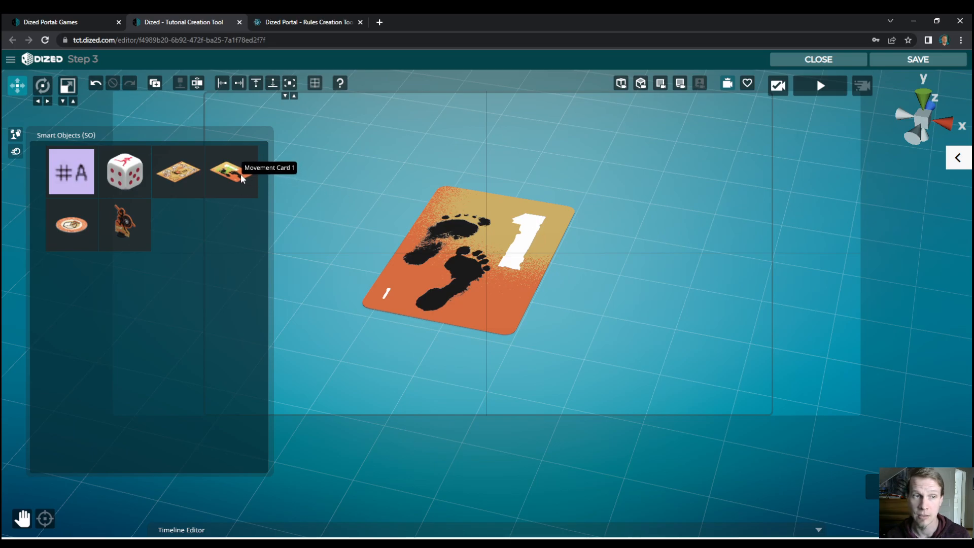
pyautogui.moveTo(231, 172); pyautogui.dragTo(371, 195)
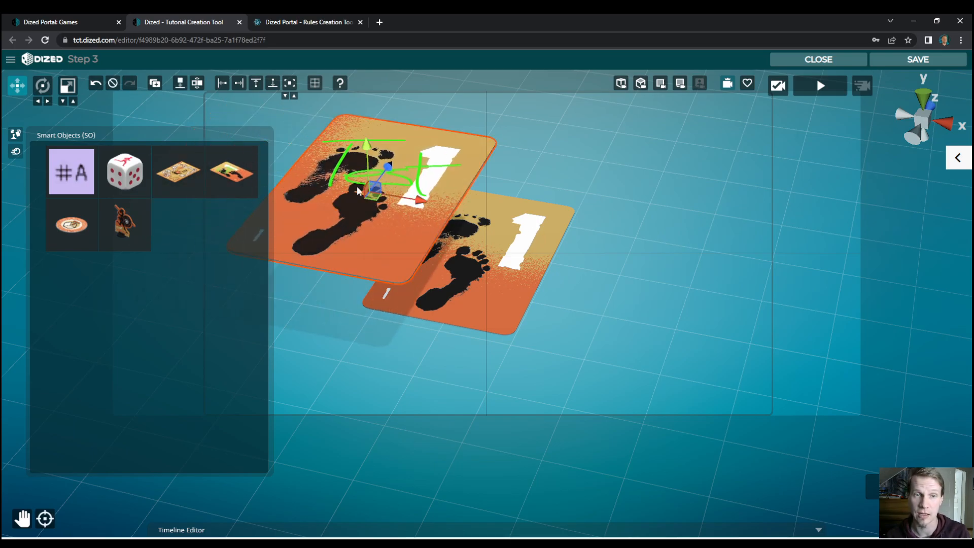
pyautogui.press('Delete')
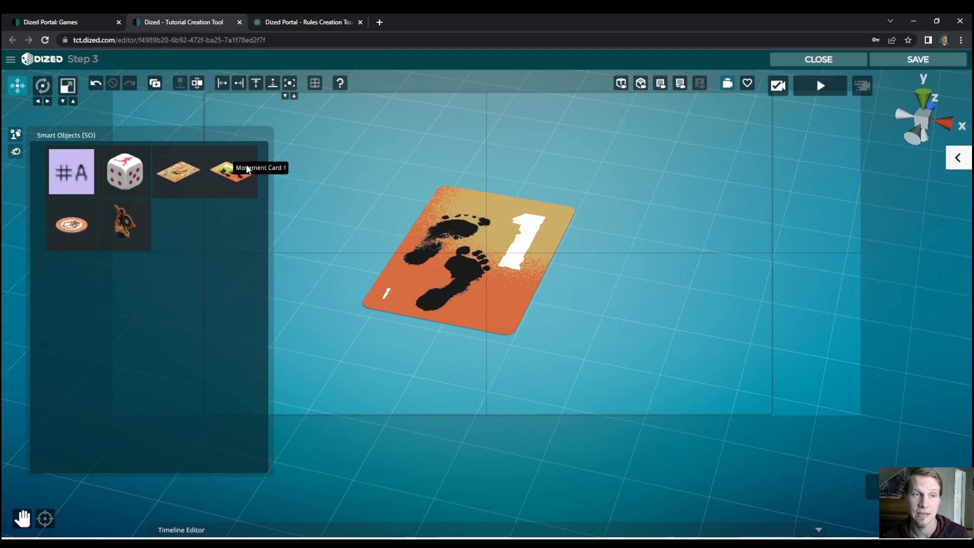
pyautogui.click(805, 59)
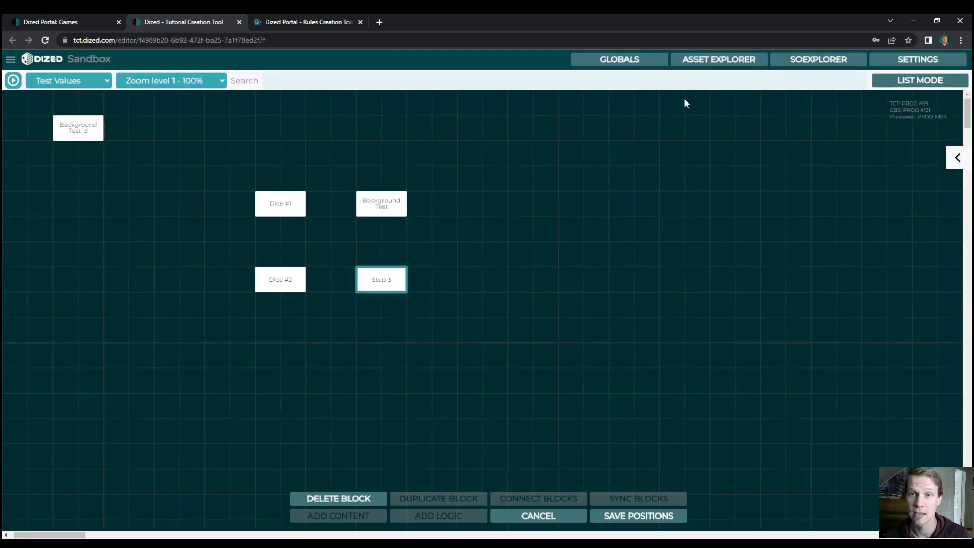
# Update placed Movement Card 1 instances with the front image, back image, material color and material option, and reopen Step 3.
pyautogui.click(785, 60)
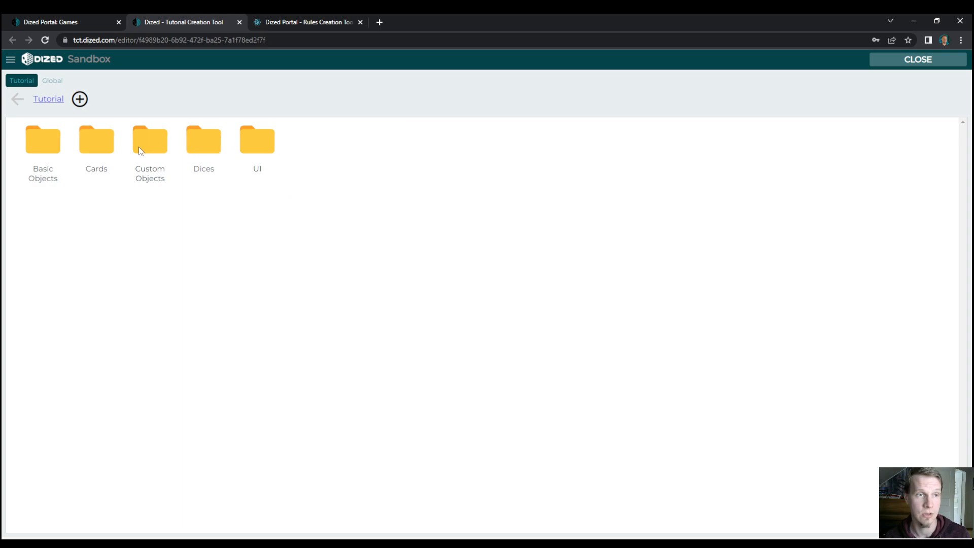
pyautogui.doubleClick(106, 143)
pyautogui.click(57, 154)
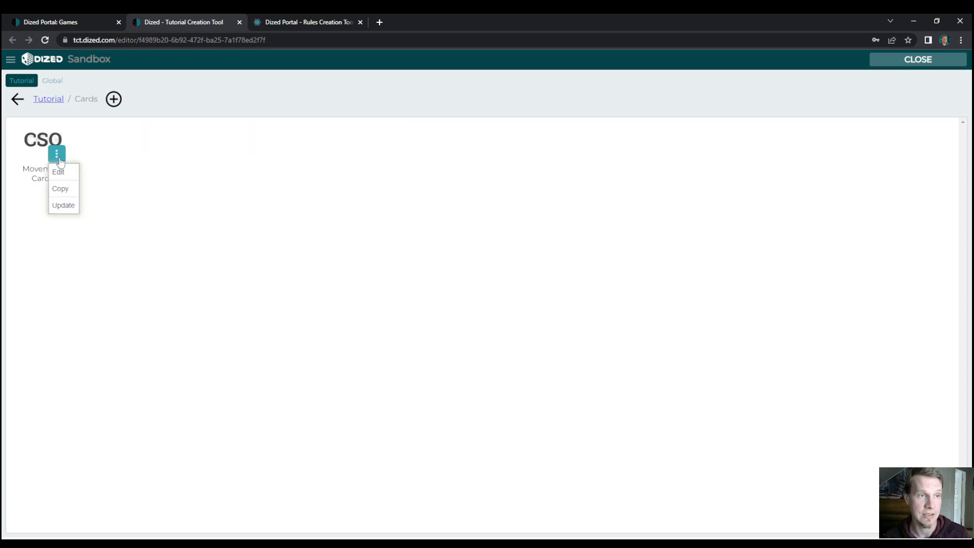
pyautogui.click(63, 205)
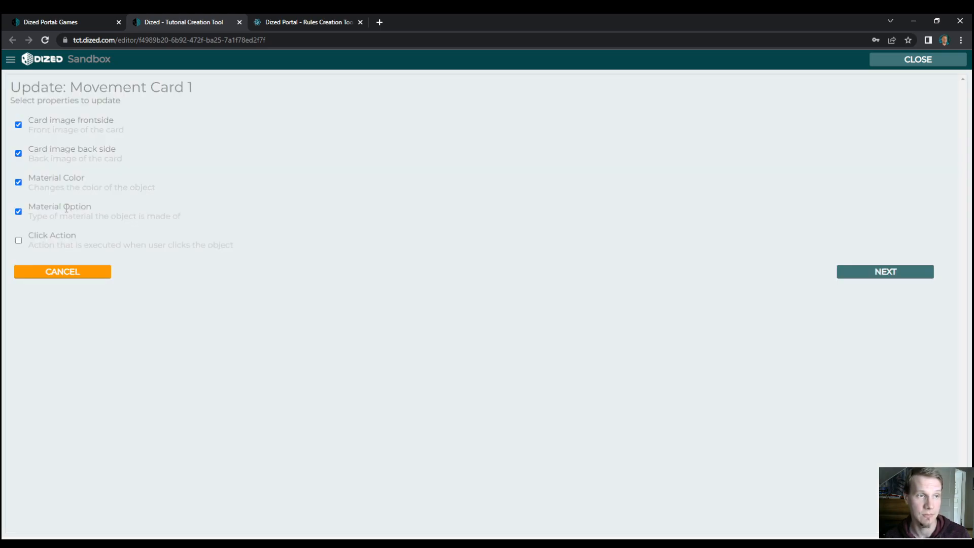
pyautogui.click(881, 274)
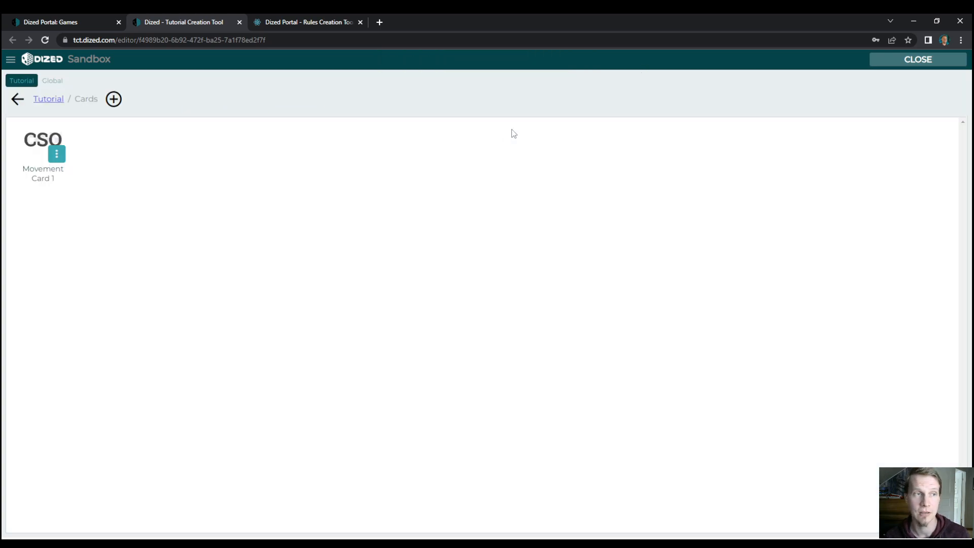
pyautogui.click(899, 61)
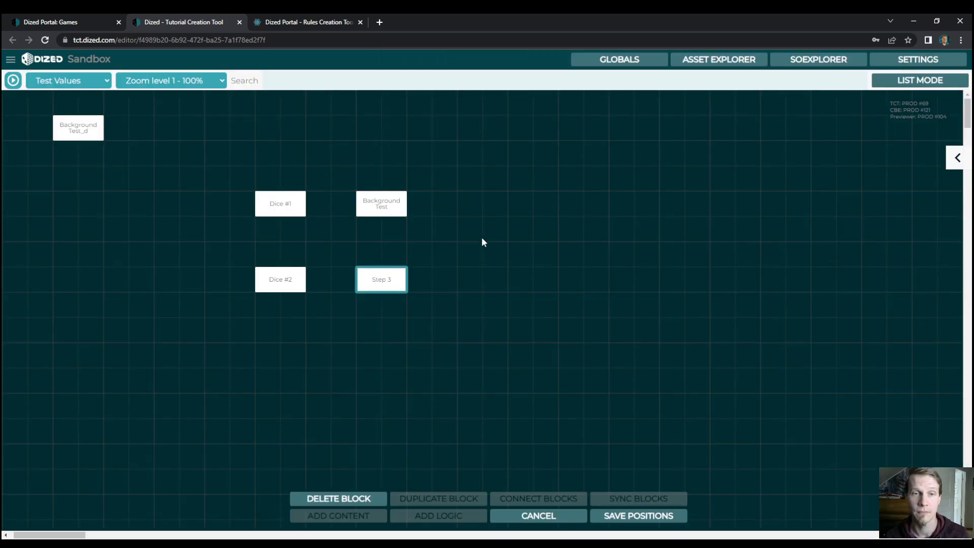
pyautogui.doubleClick(381, 282)
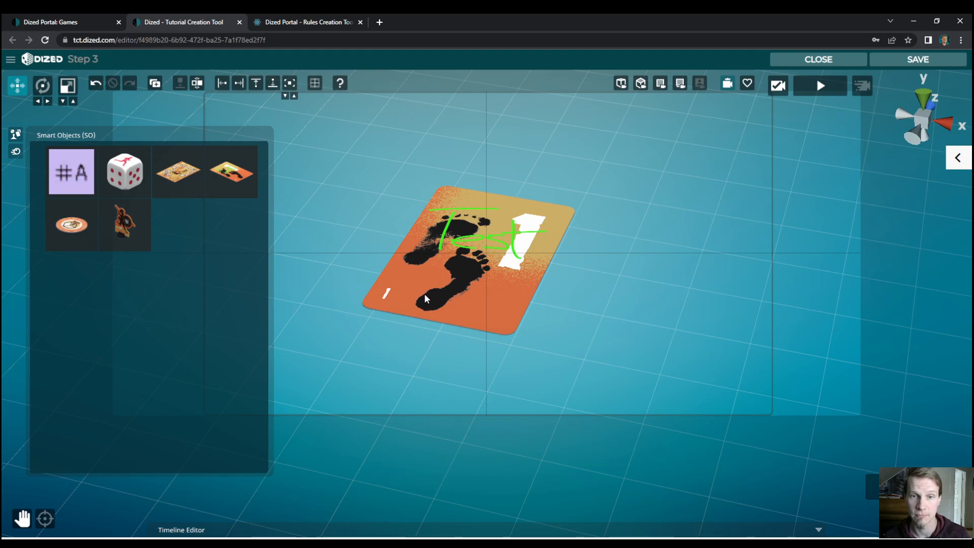